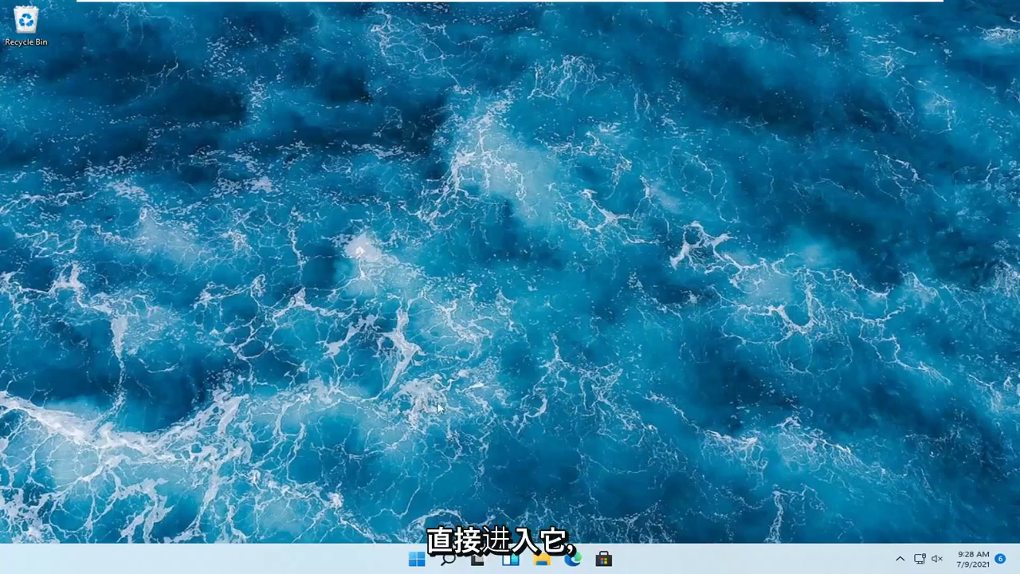
Open Settings from the Win+X menu and navigate to System > Troubleshoot > Other troubleshooters.
right_click(417, 561)
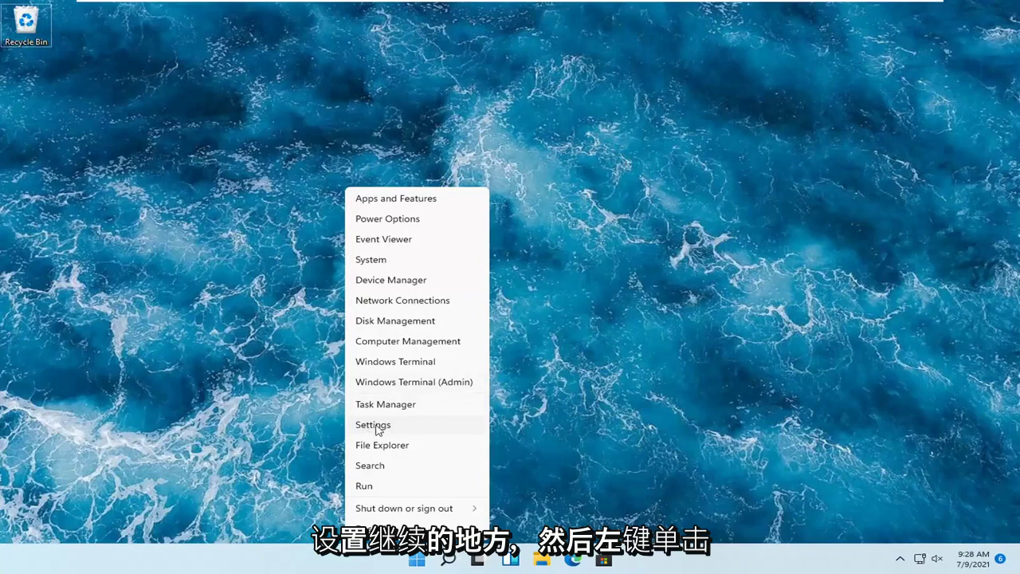
left_click(378, 428)
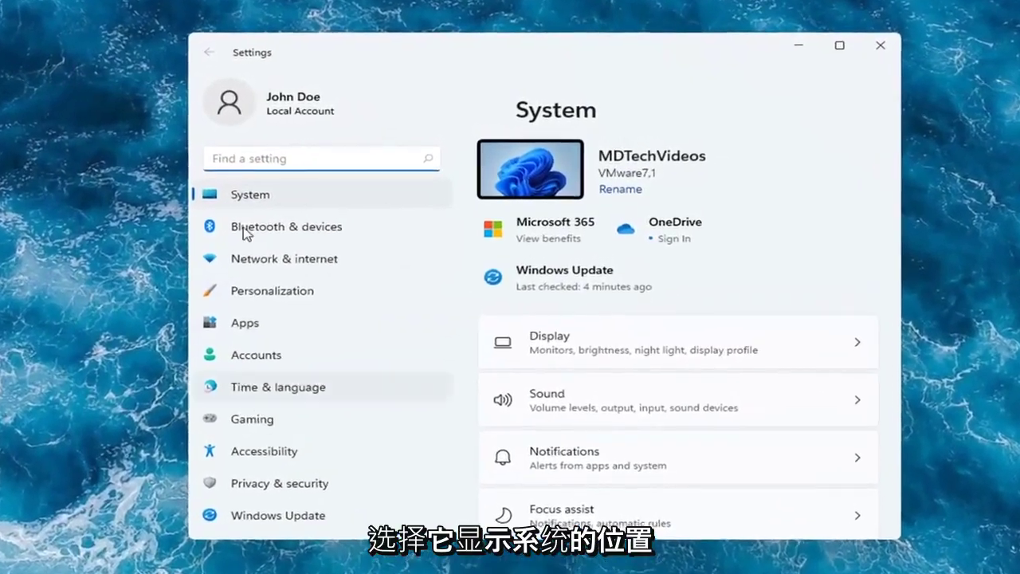
scroll(657, 430, "down", 3)
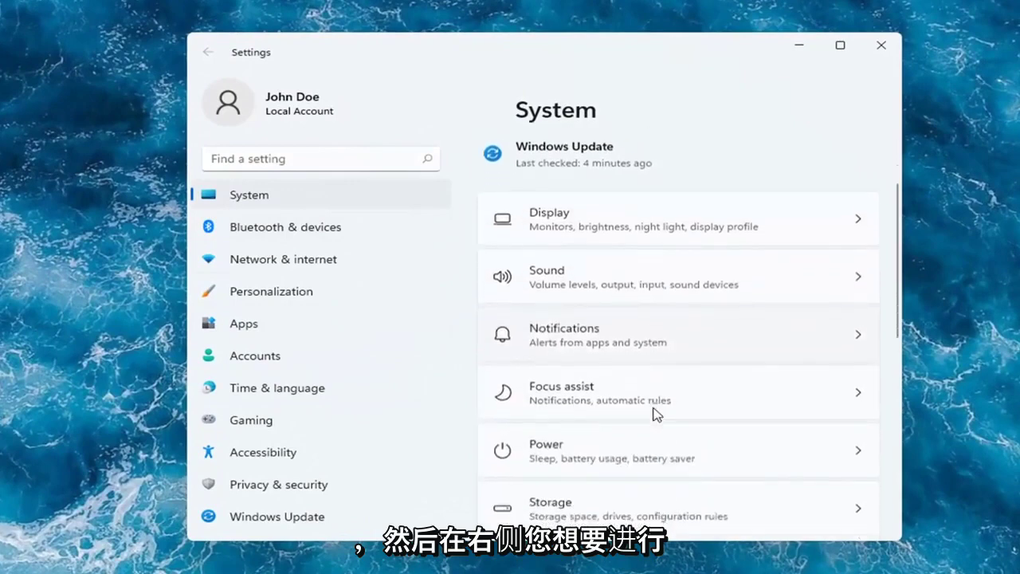
scroll(654, 413, "down", 3)
scroll(653, 414, "down", 5)
scroll(598, 371, "down", 3)
scroll(589, 390, "down", 1)
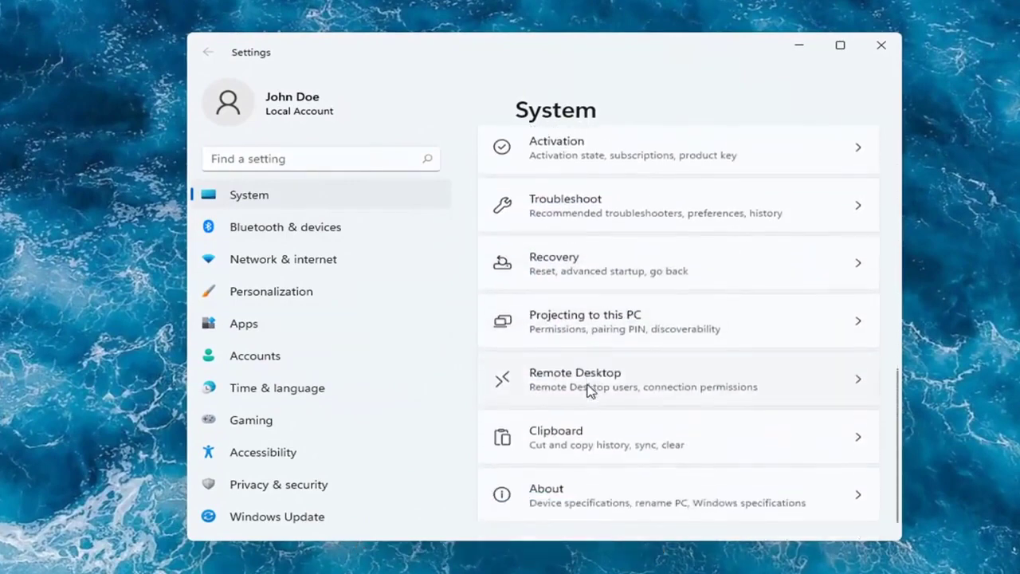
scroll(587, 401, "up", 5)
scroll(596, 343, "down", 2)
scroll(532, 346, "down", 2)
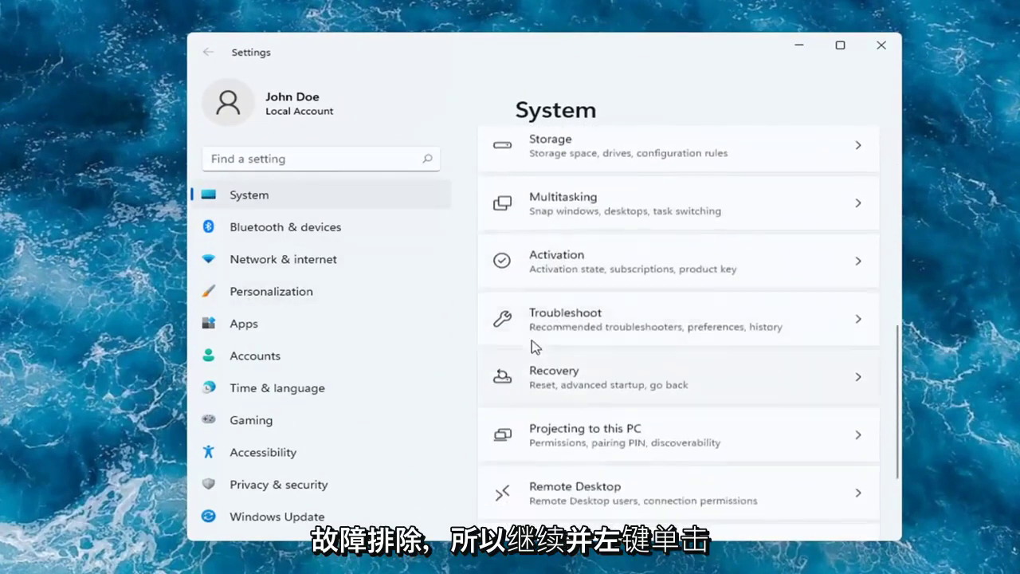
left_click(636, 335)
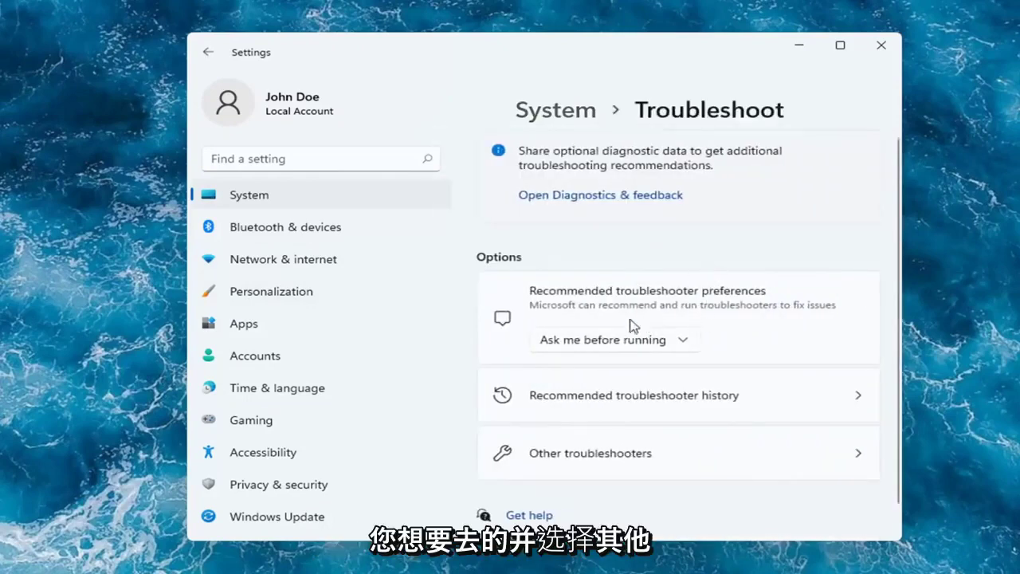
left_click(630, 464)
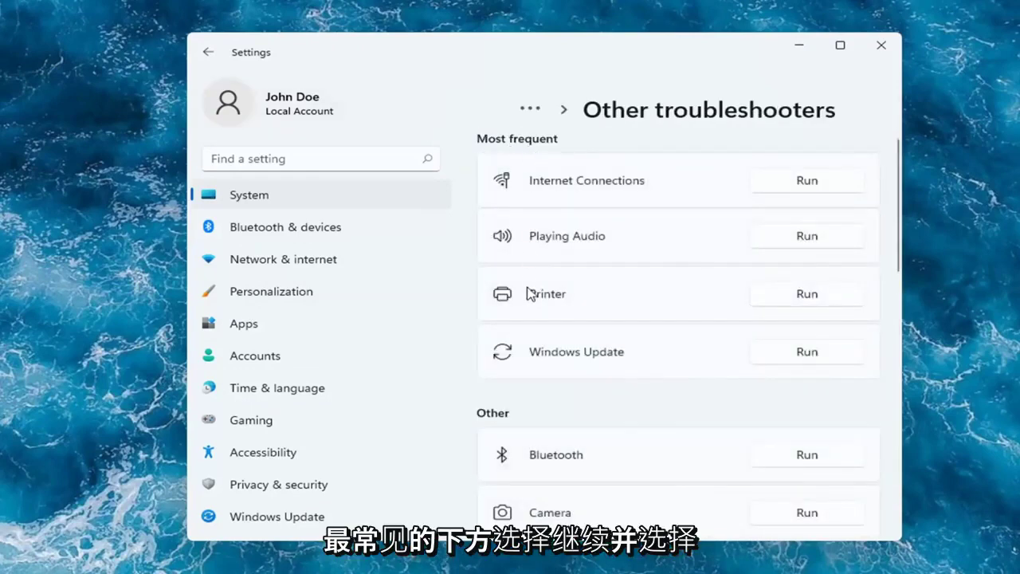
Run the Printer troubleshooter from the Other troubleshooters list and let it finish.
left_click(807, 294)
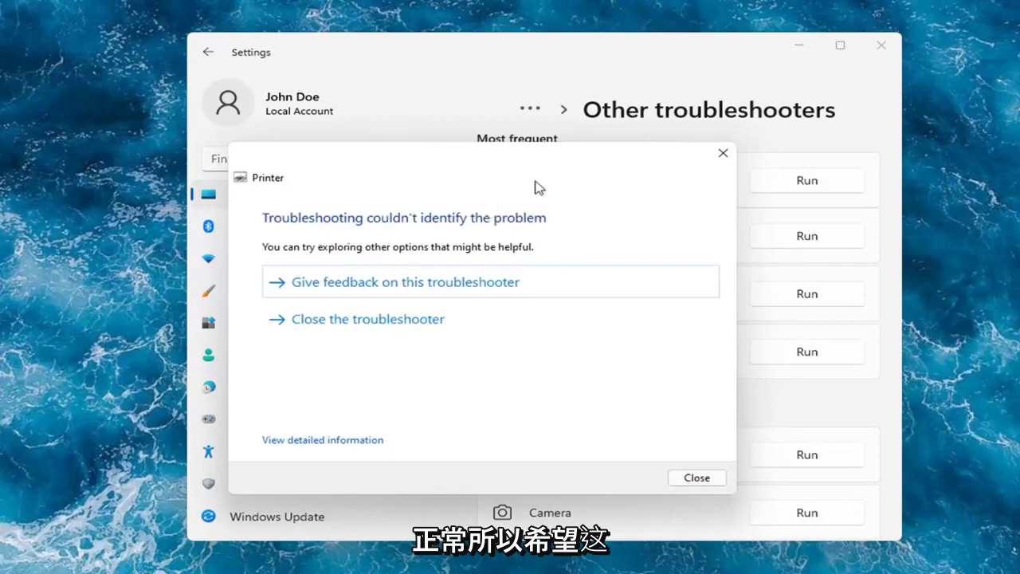
Close the finished Printer troubleshooter dialog.
left_click(696, 479)
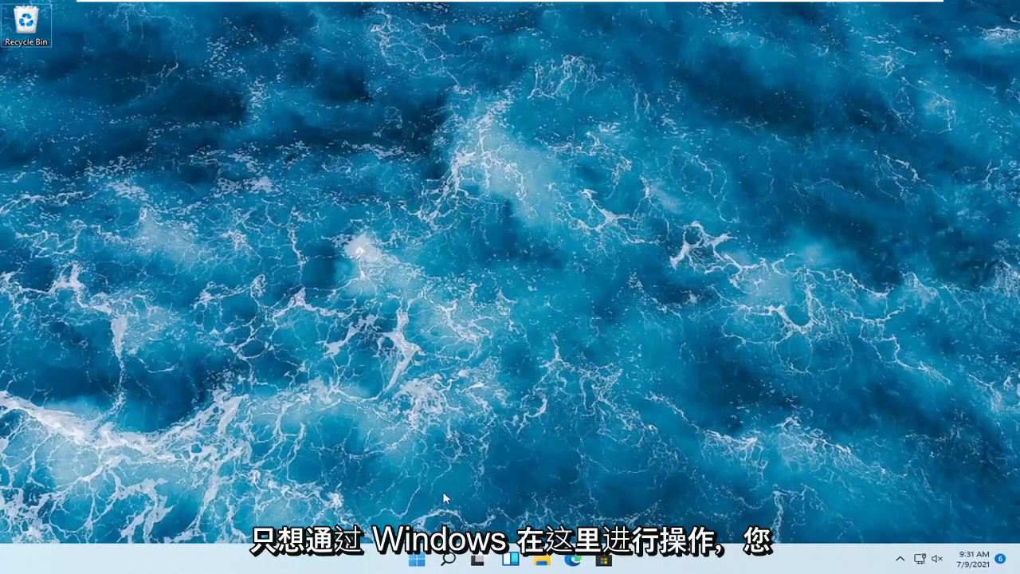
Launch Device Manager from the Start right-click menu and move its window near screen centre.
right_click(415, 559)
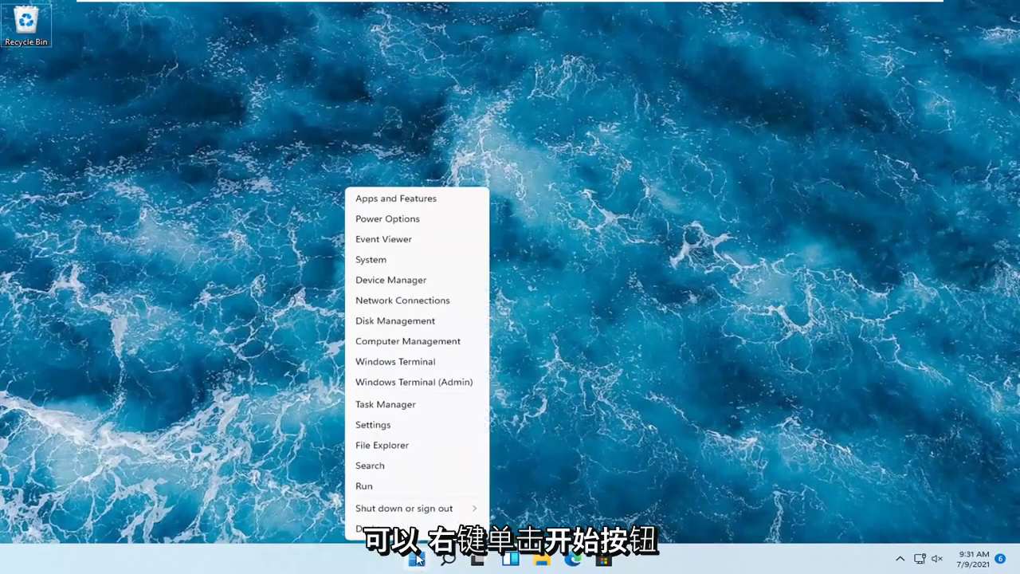
left_click(385, 285)
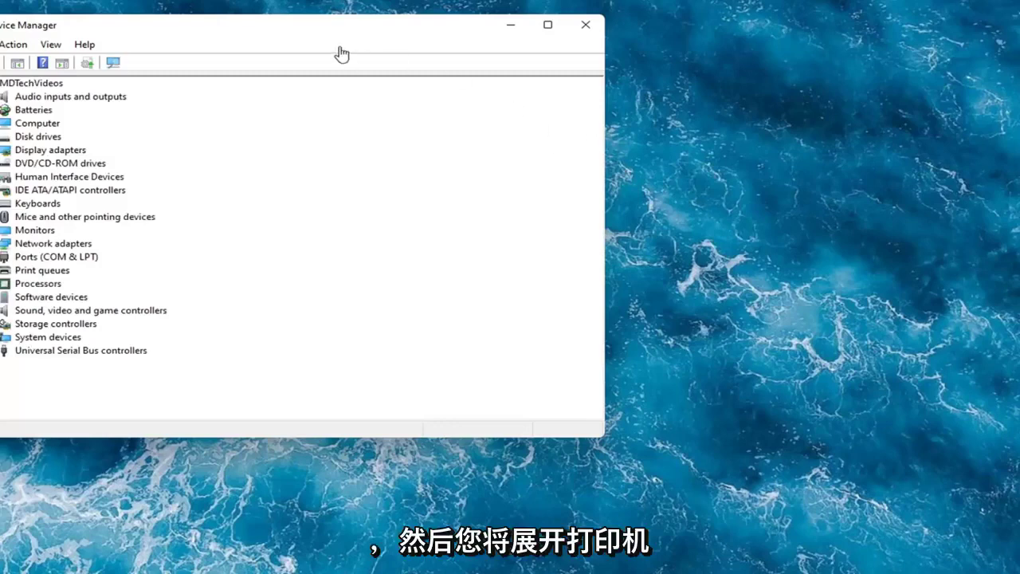
left_click_drag(341, 35, 592, 55)
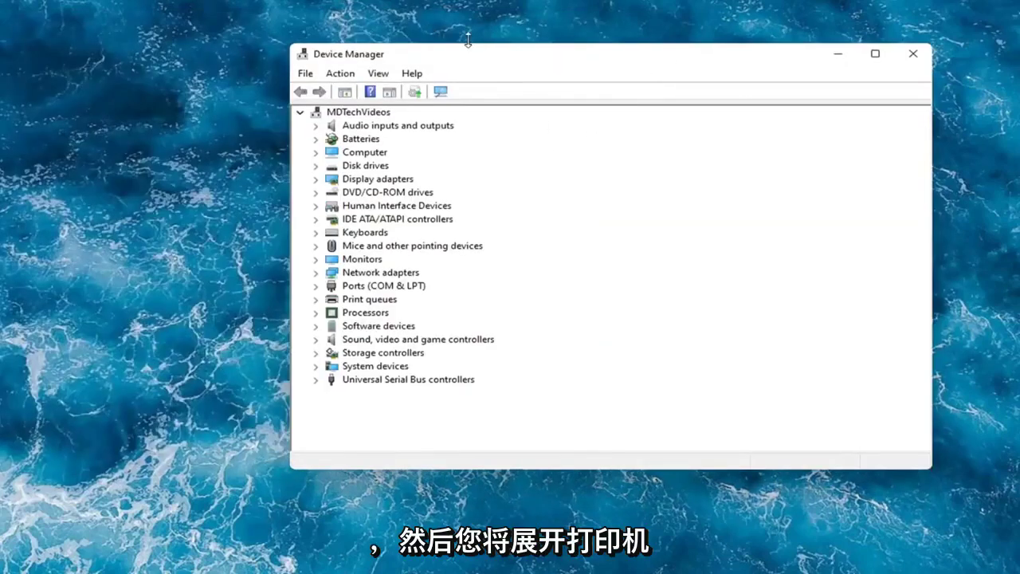
left_click_drag(501, 51, 430, 64)
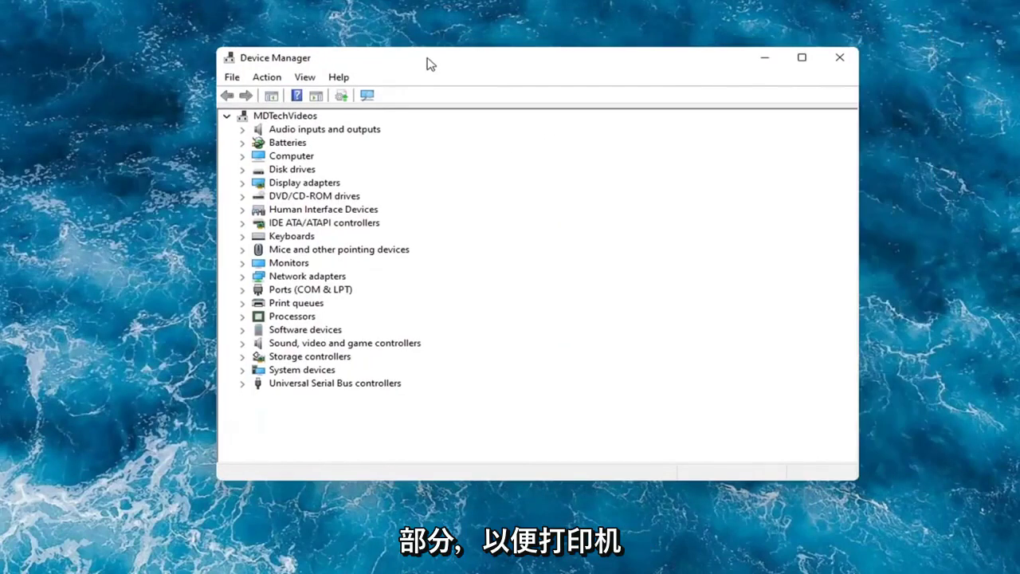
Under Print queues, search automatically for a newer Microsoft Print to PDF driver, then close the Settings pop-up.
left_click(289, 306)
double_click(290, 308)
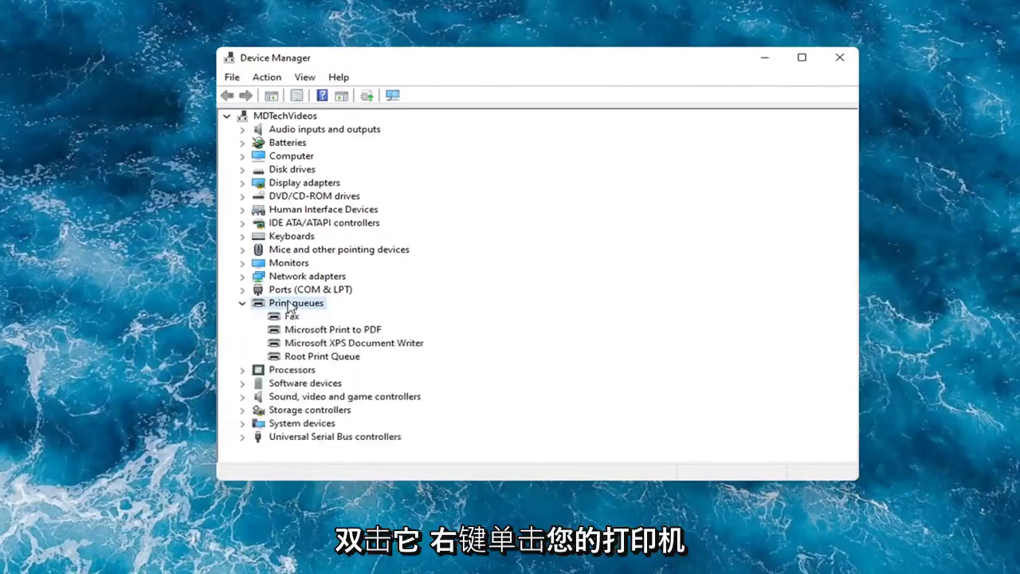
right_click(315, 329)
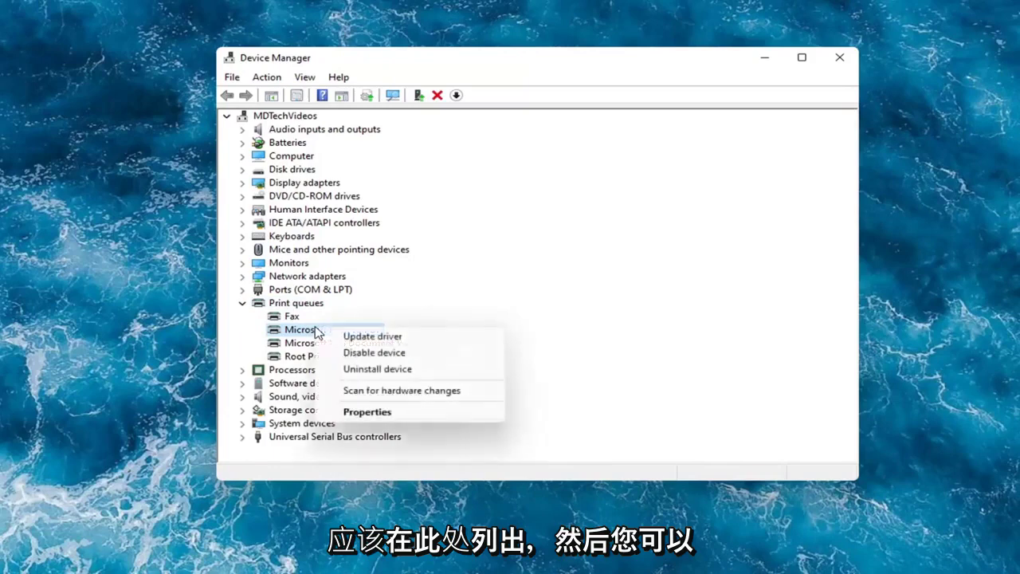
left_click(362, 336)
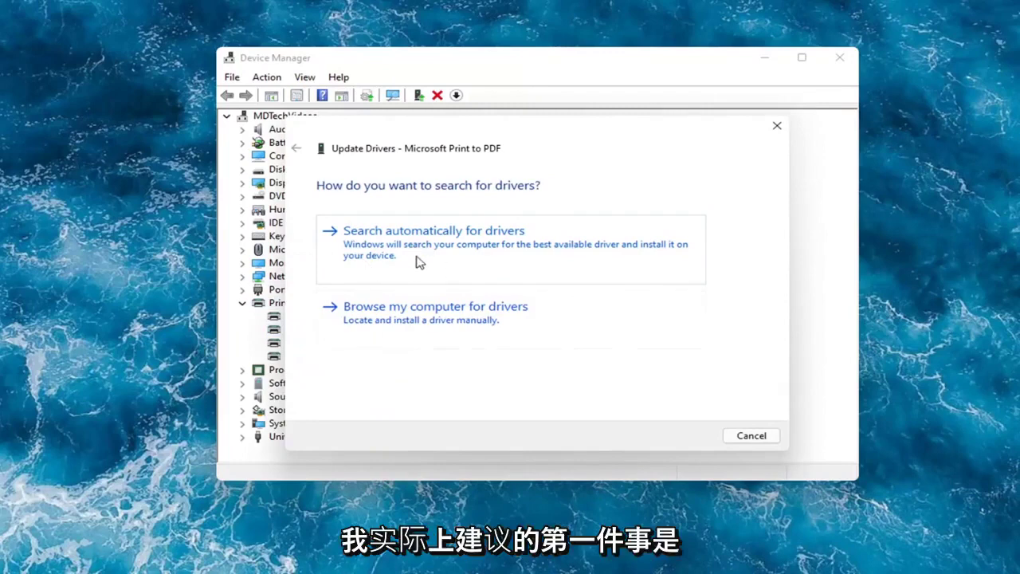
left_click(459, 252)
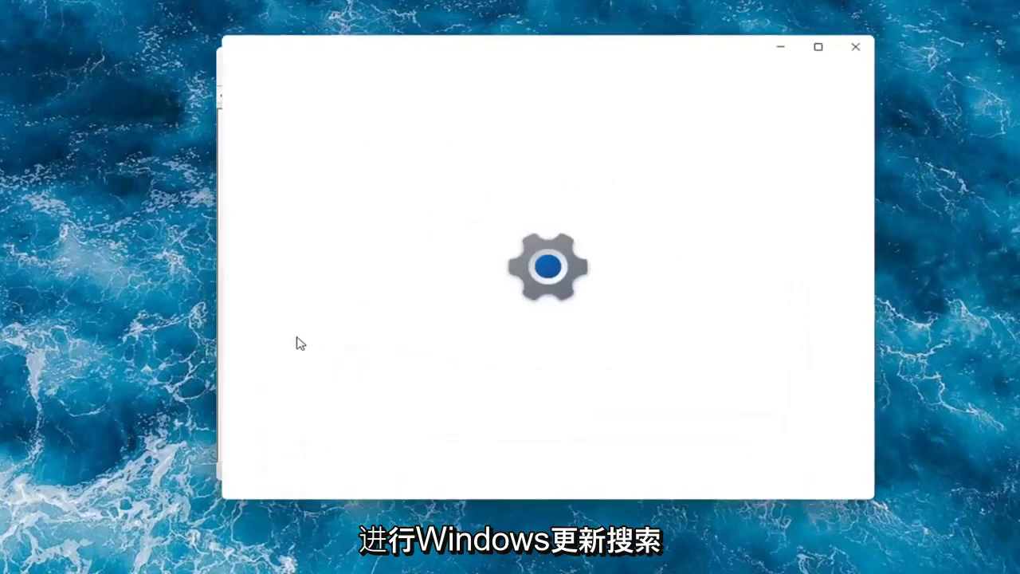
left_click(857, 41)
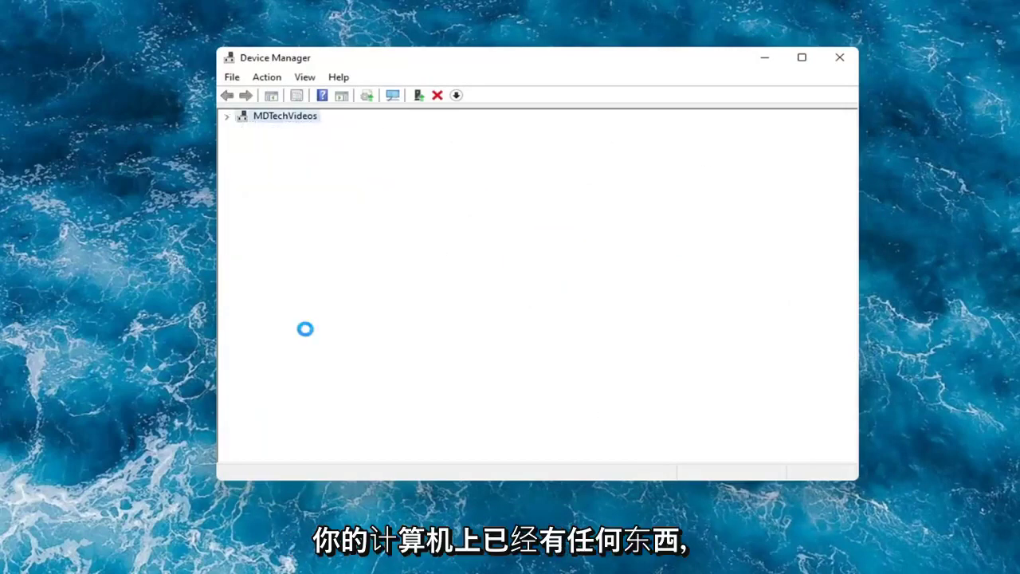
Browse this computer's compatible drivers for Microsoft Print to PDF and select Local Print Queue.
right_click(308, 335)
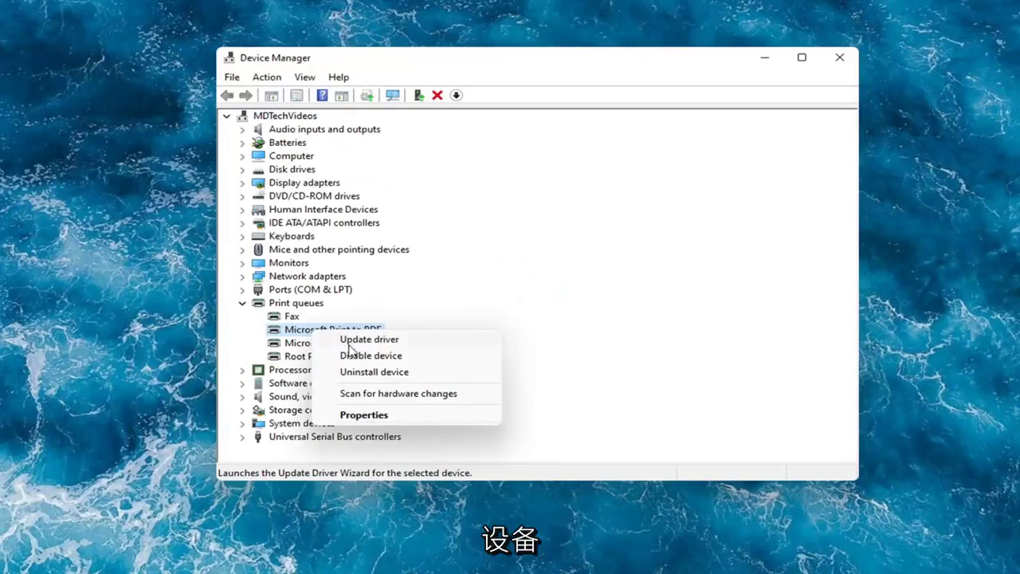
left_click(350, 339)
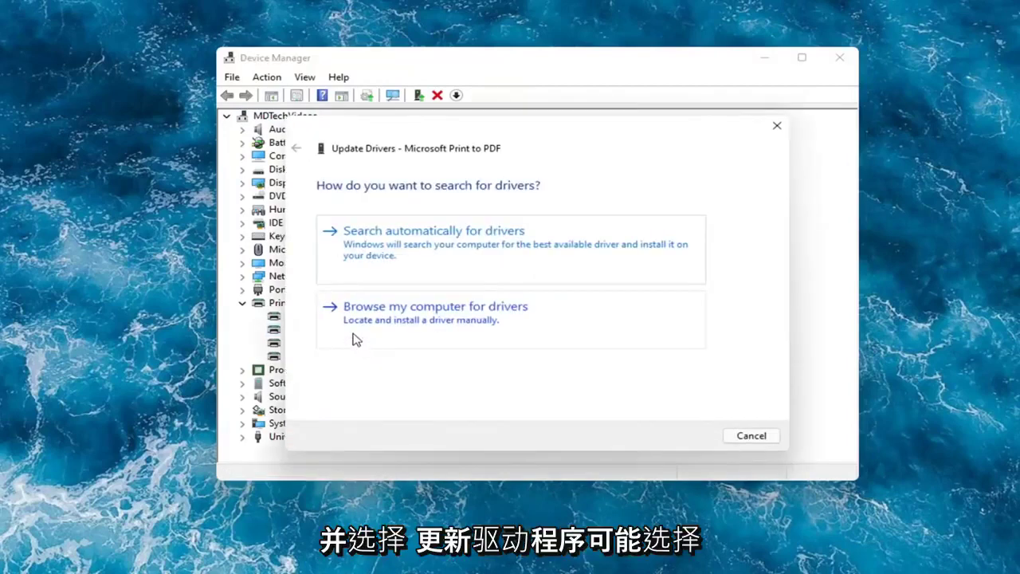
left_click(486, 327)
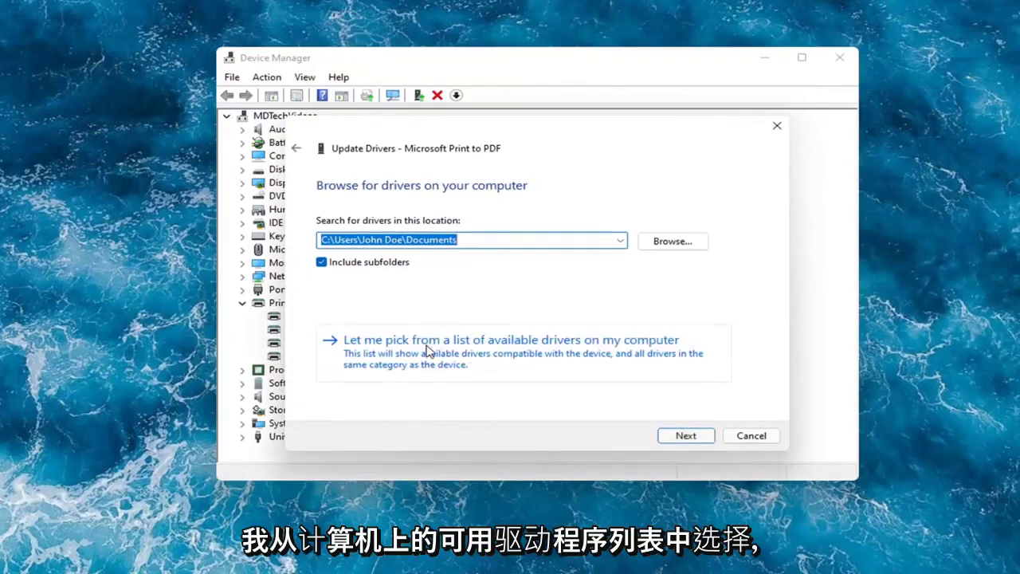
left_click(588, 351)
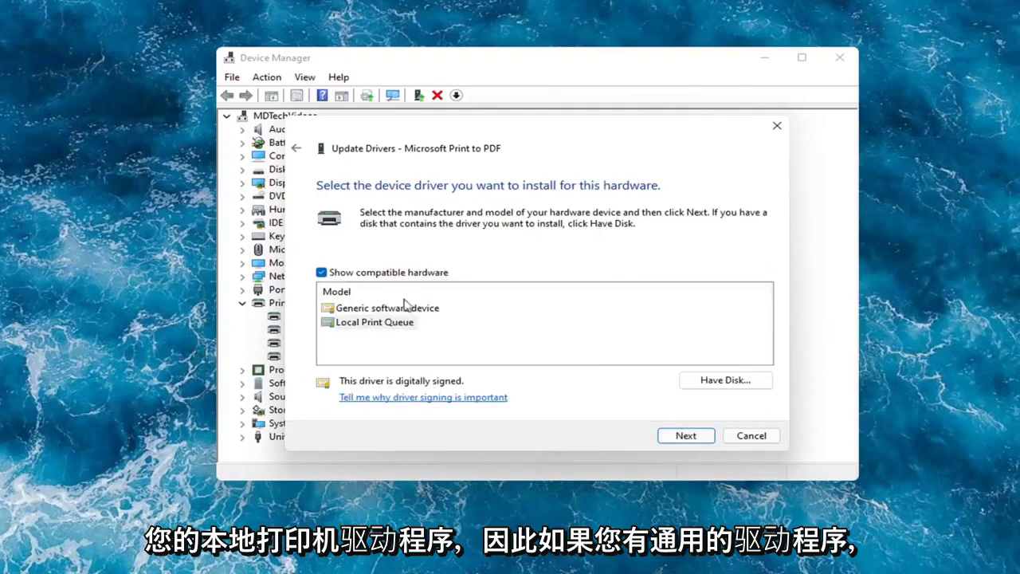
left_click(374, 309)
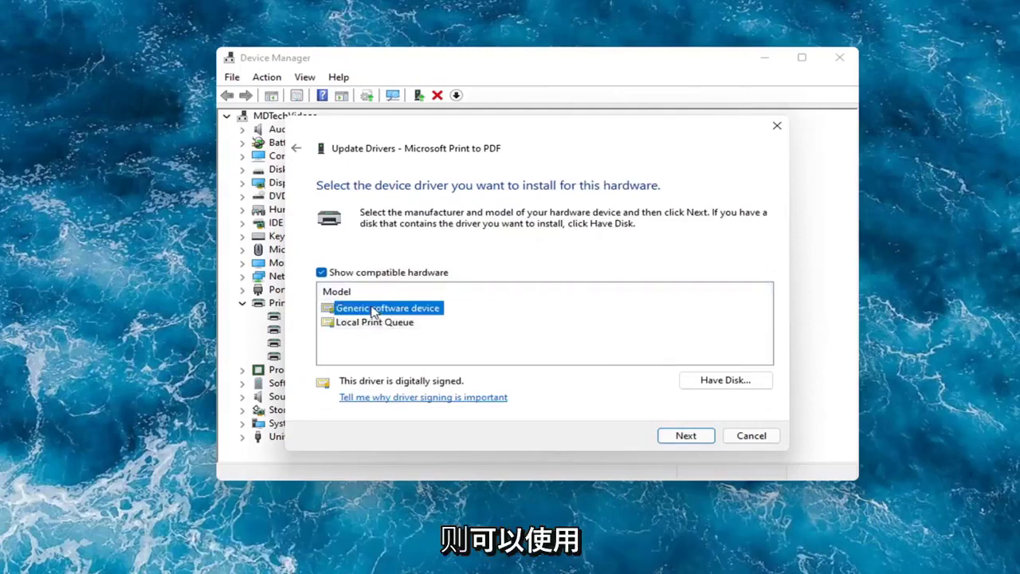
left_click(371, 322)
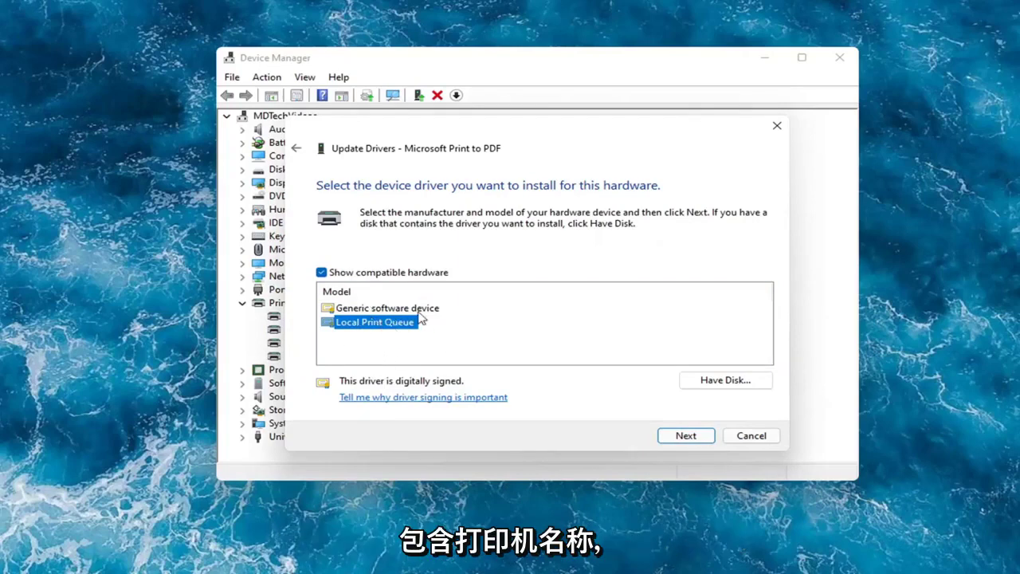
Install the Local Print Queue driver, then close the wizard and Device Manager.
left_click(669, 440)
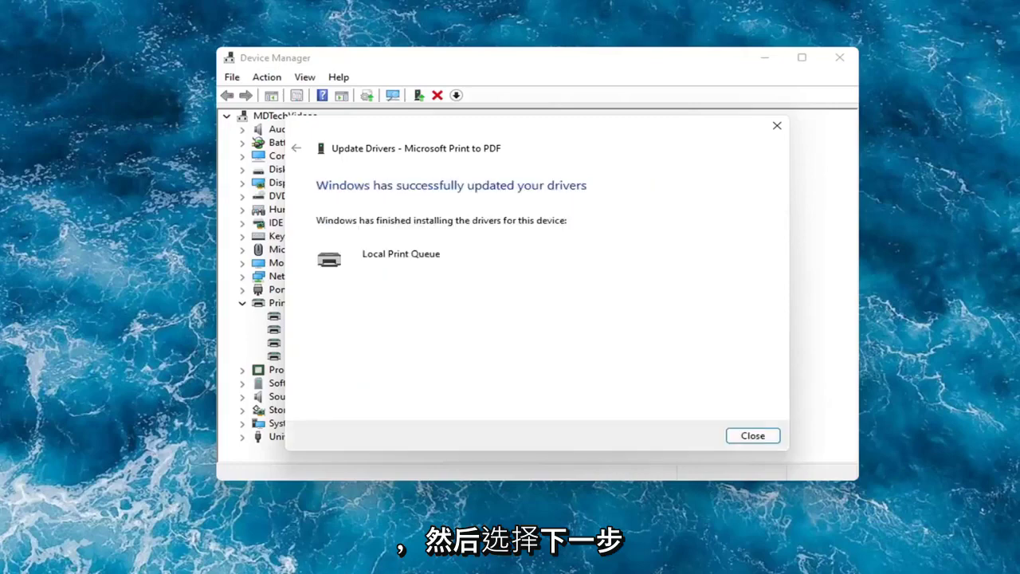
left_click(839, 57)
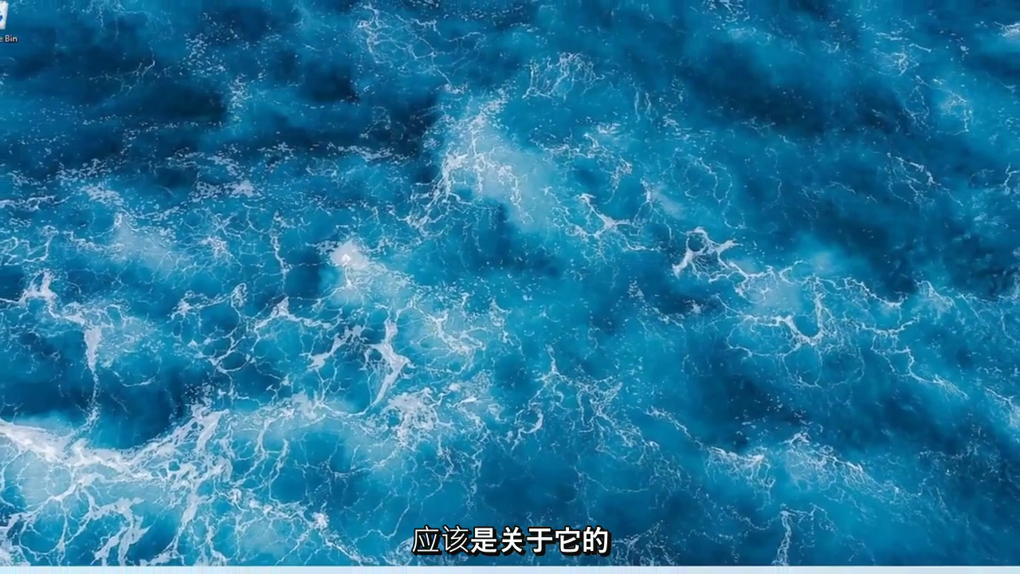